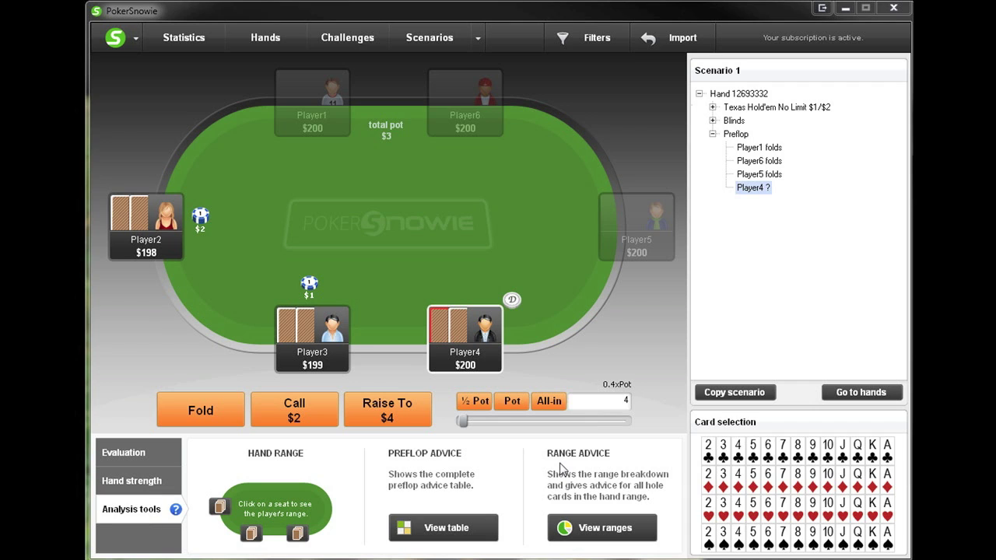
click(159, 451)
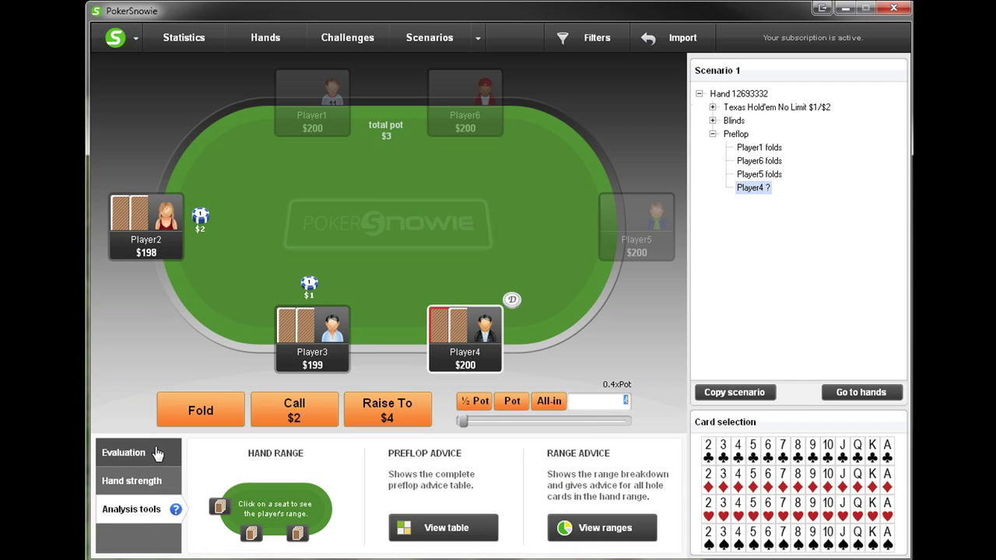
right_click(469, 358)
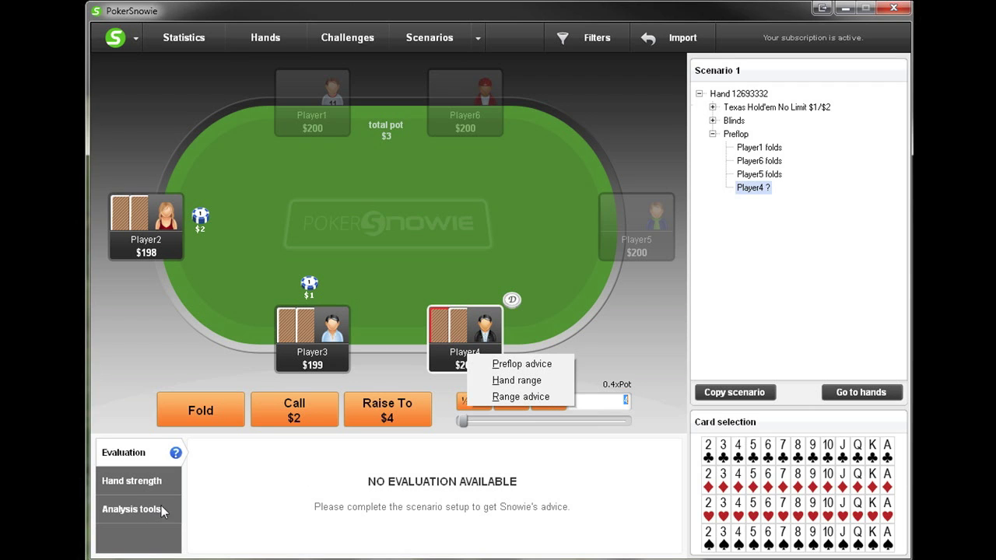
click(134, 516)
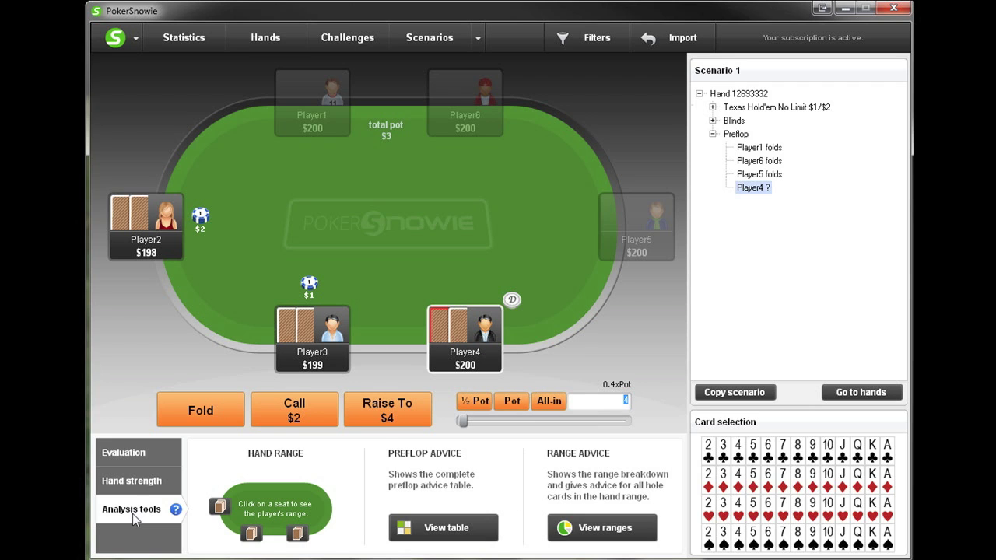
click(298, 535)
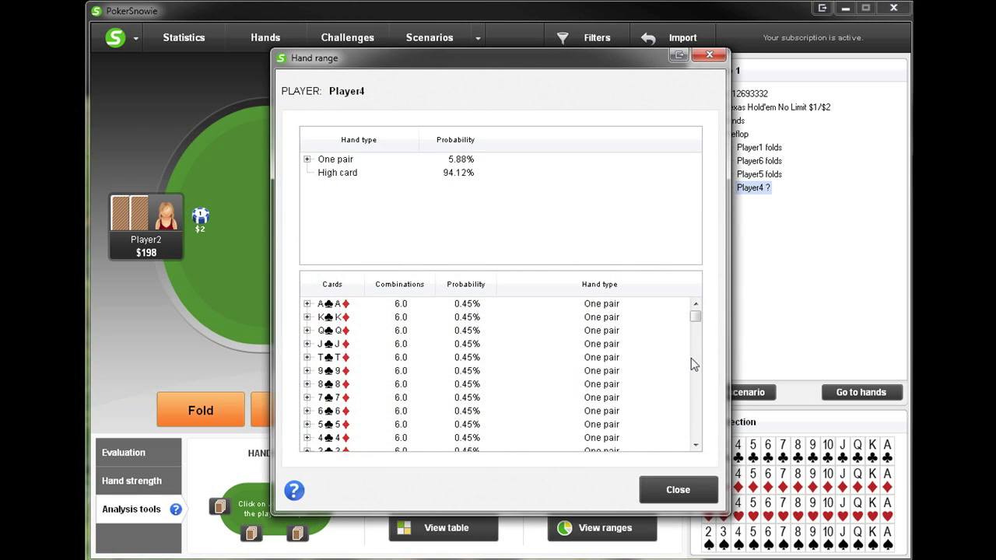
mouse_move(698, 320)
mouse_down()
mouse_move(697, 359)
mouse_move(696, 312)
mouse_up()
click(663, 482)
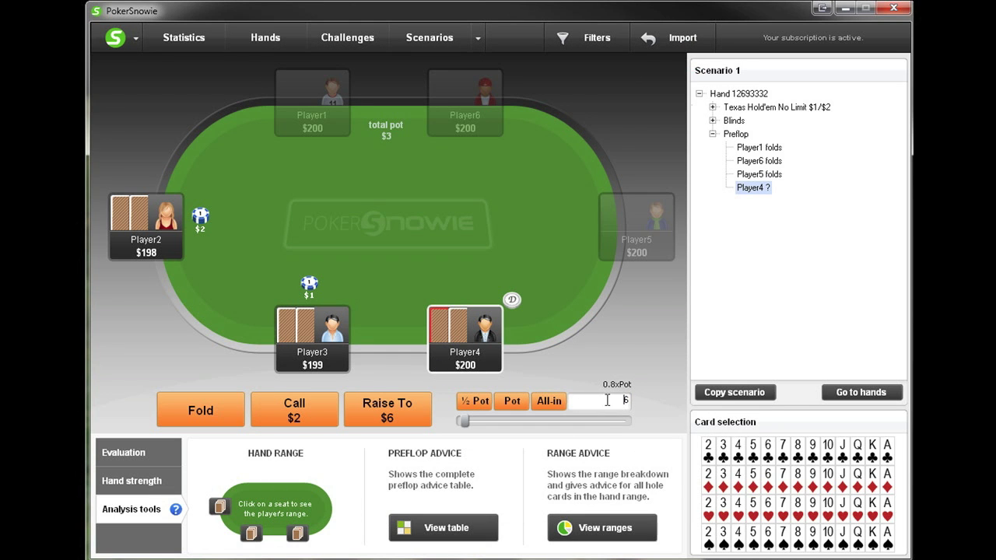
- Raise Player4 to $6, then review Player4's hand range, including the One pair breakdown
click(411, 413)
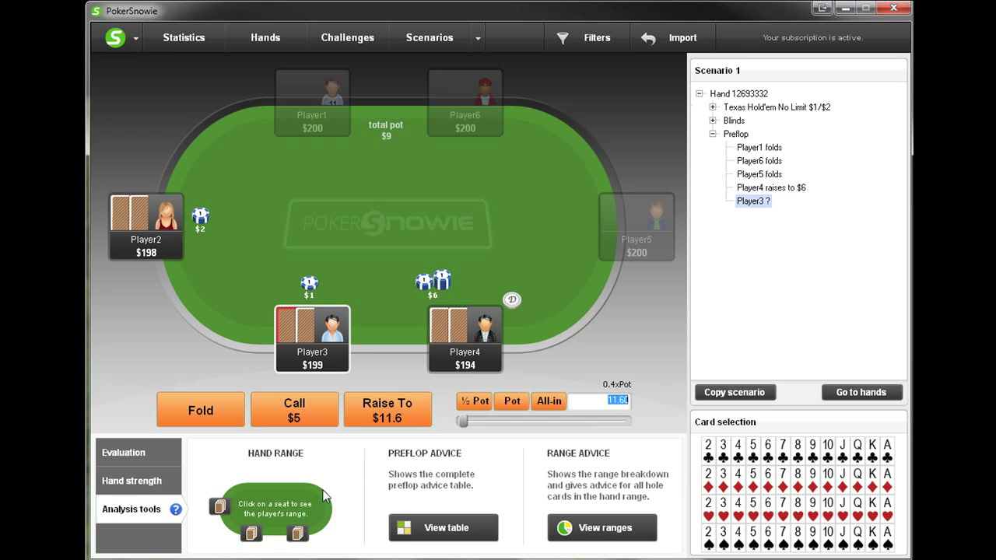
click(296, 535)
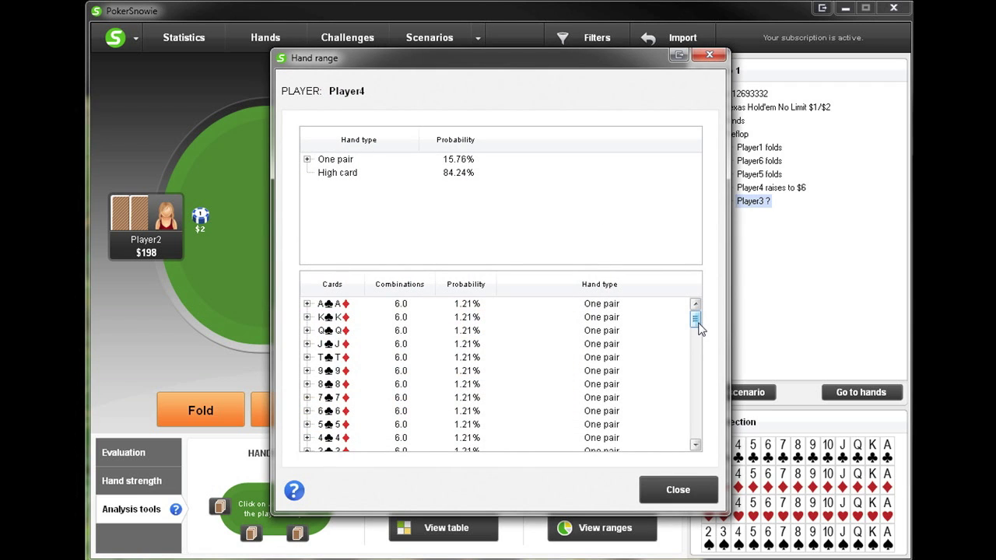
drag(696, 328, 696, 441)
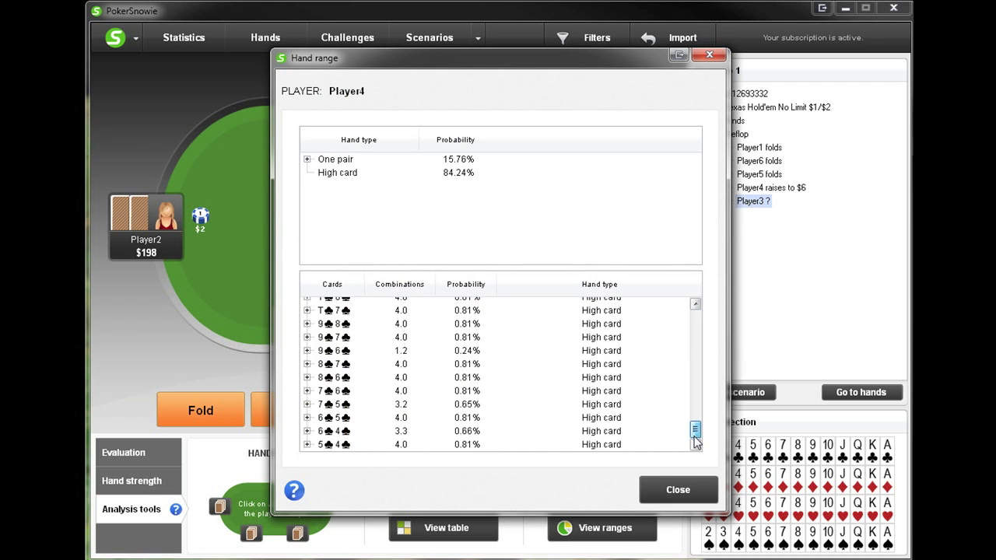
drag(696, 442, 696, 316)
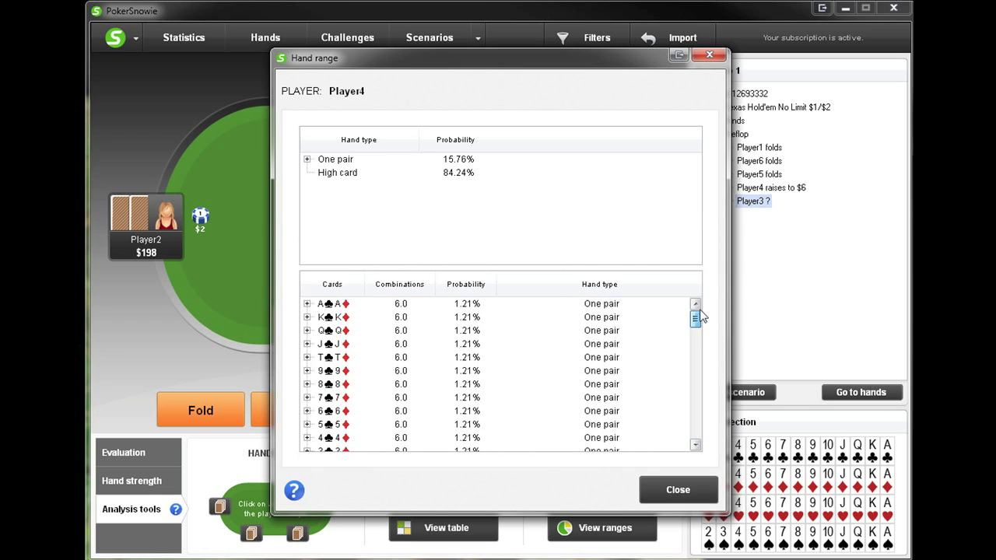
click(459, 160)
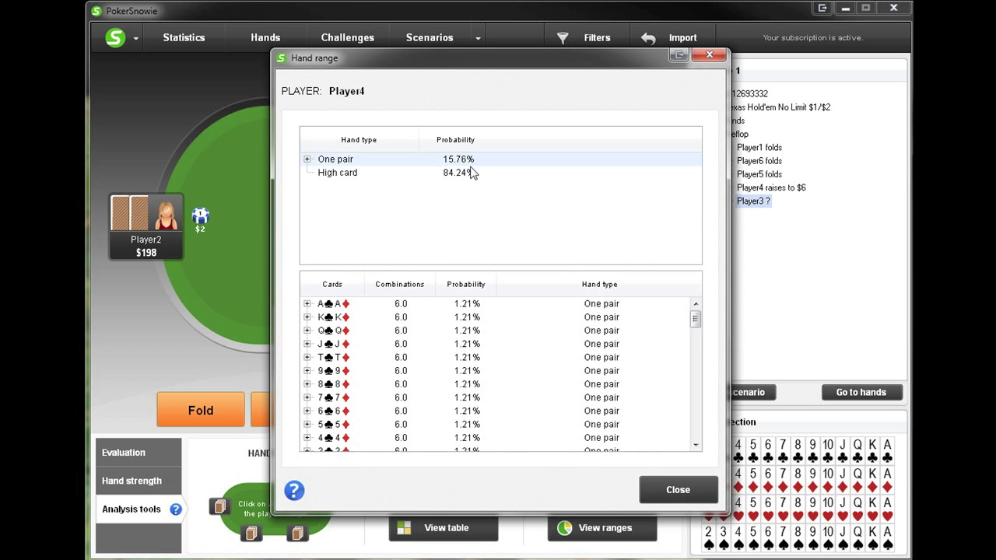
click(306, 159)
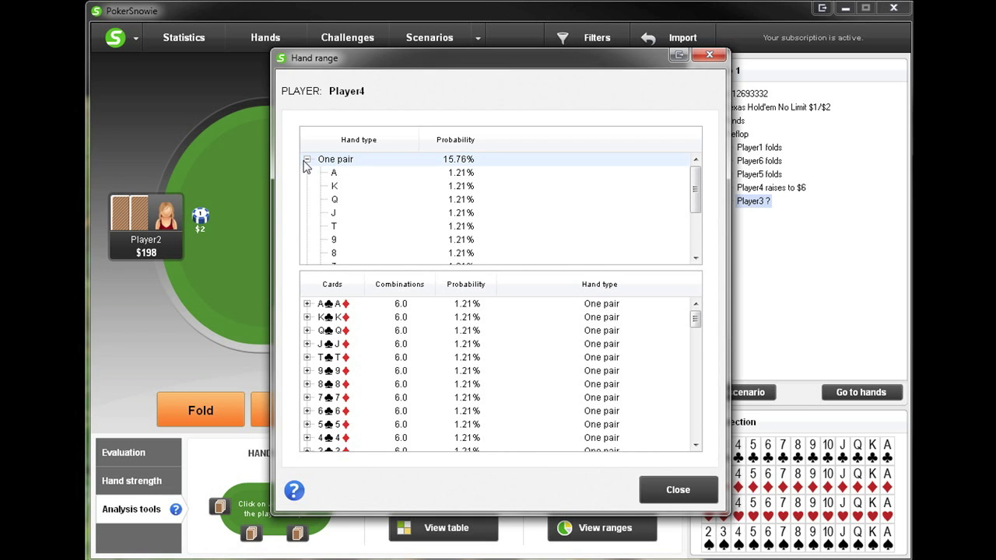
click(307, 160)
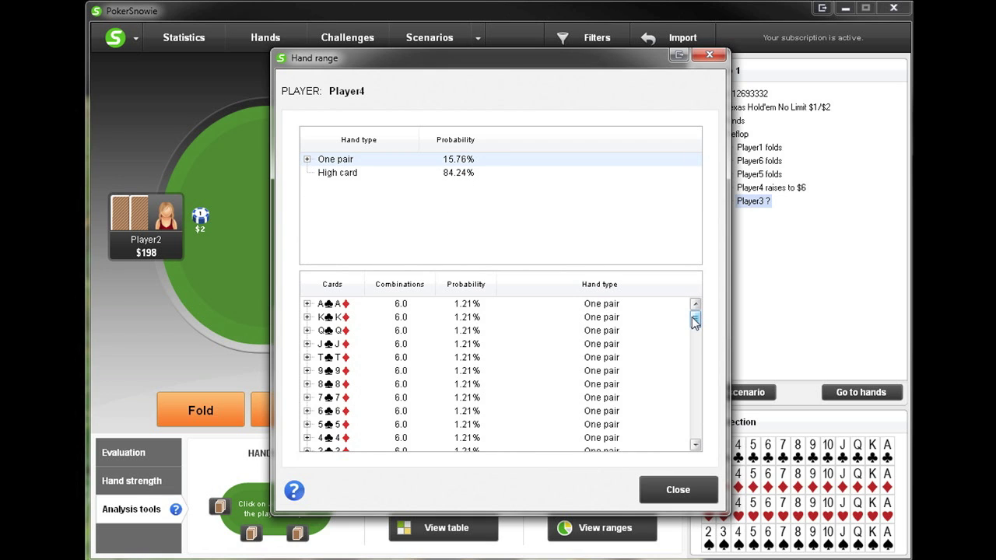
mouse_move(692, 317)
mouse_down()
mouse_move(700, 435)
mouse_move(698, 307)
mouse_up()
click(678, 490)
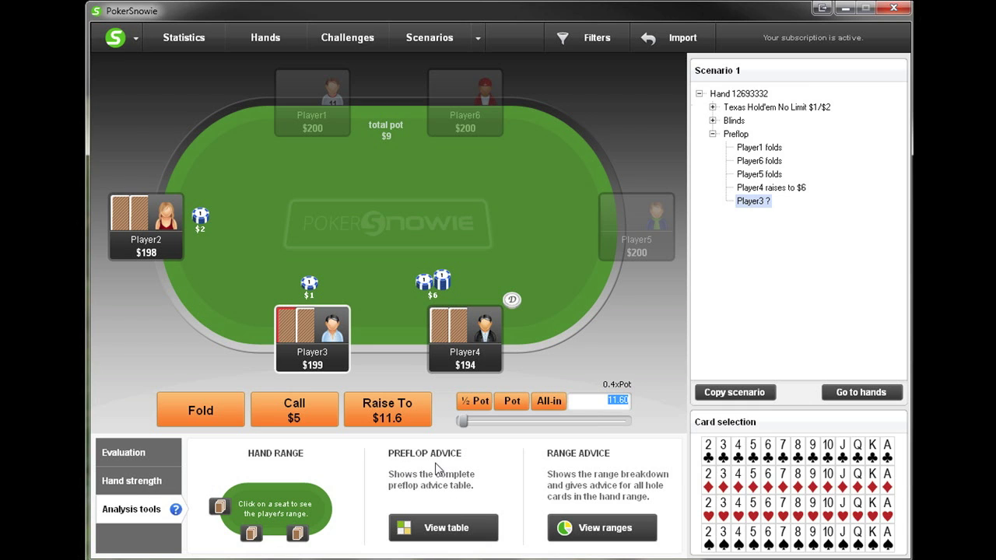
click(445, 528)
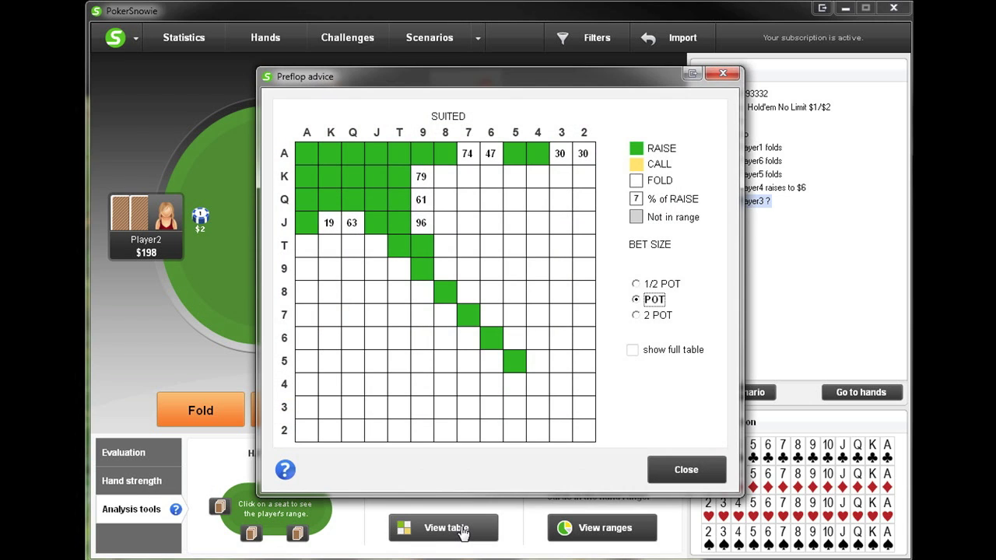
drag(565, 88, 508, 76)
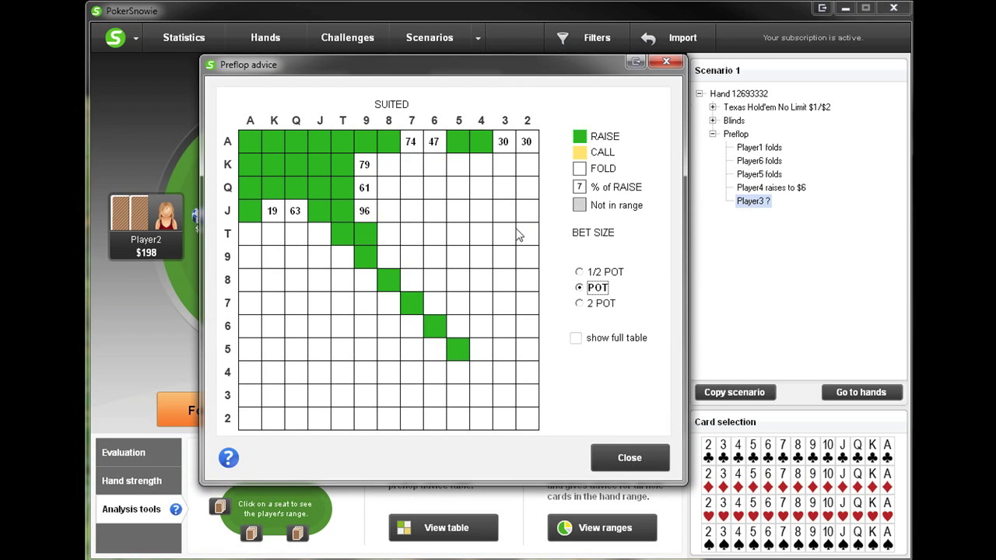
drag(497, 75, 664, 80)
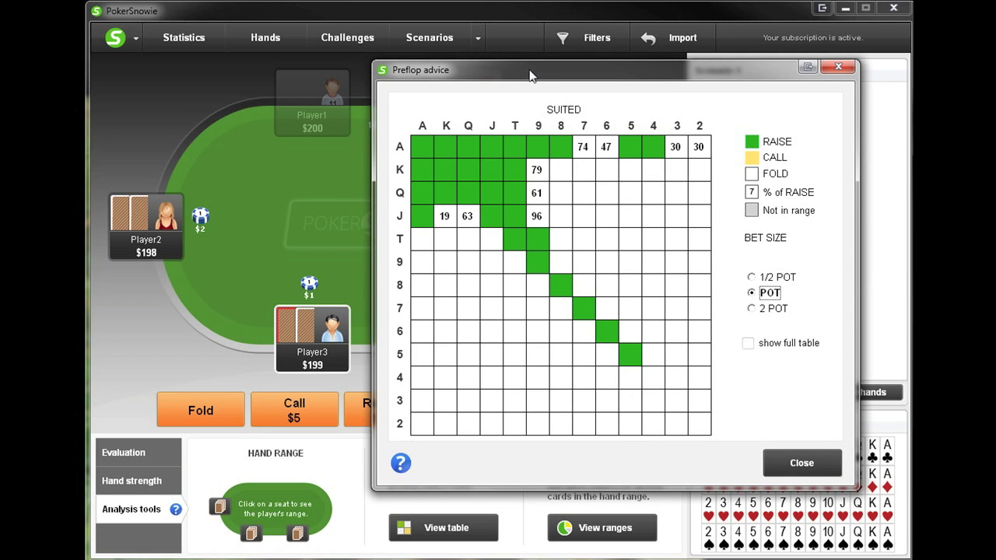
drag(467, 70, 586, 83)
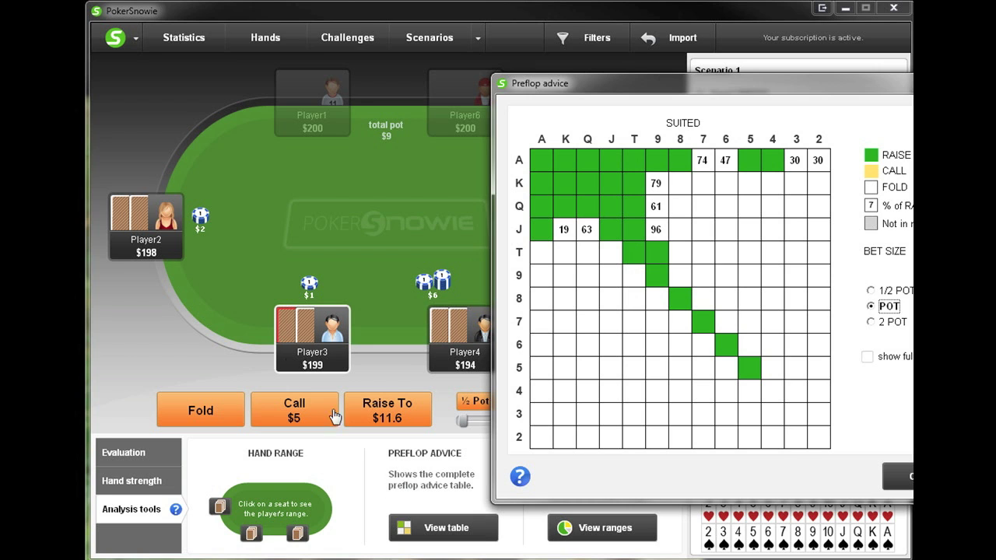
drag(585, 90, 467, 89)
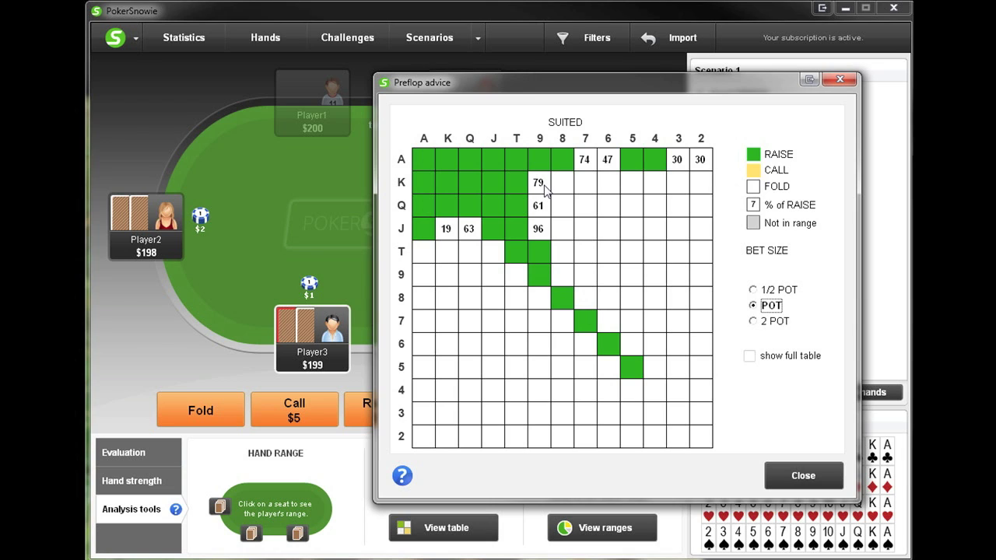
click(772, 294)
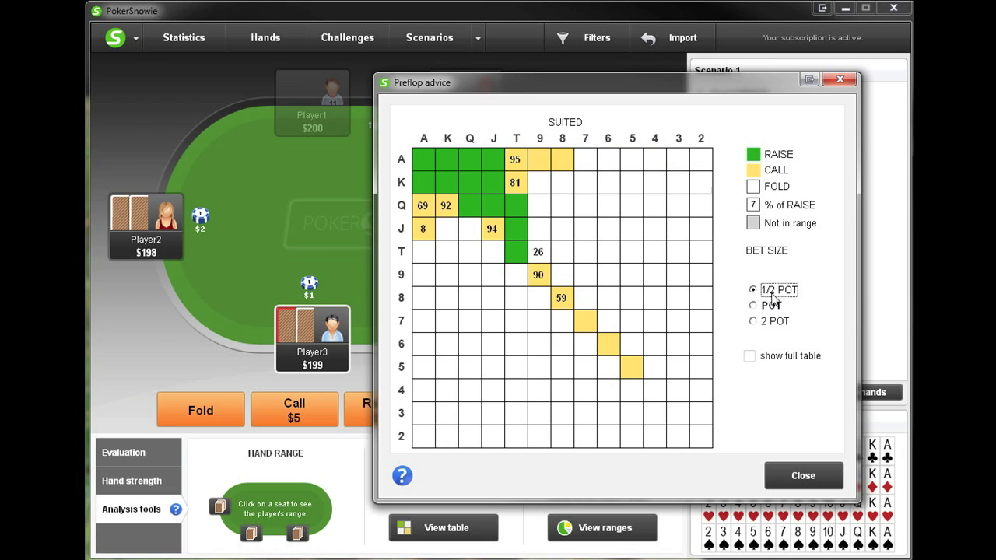
click(772, 305)
click(775, 322)
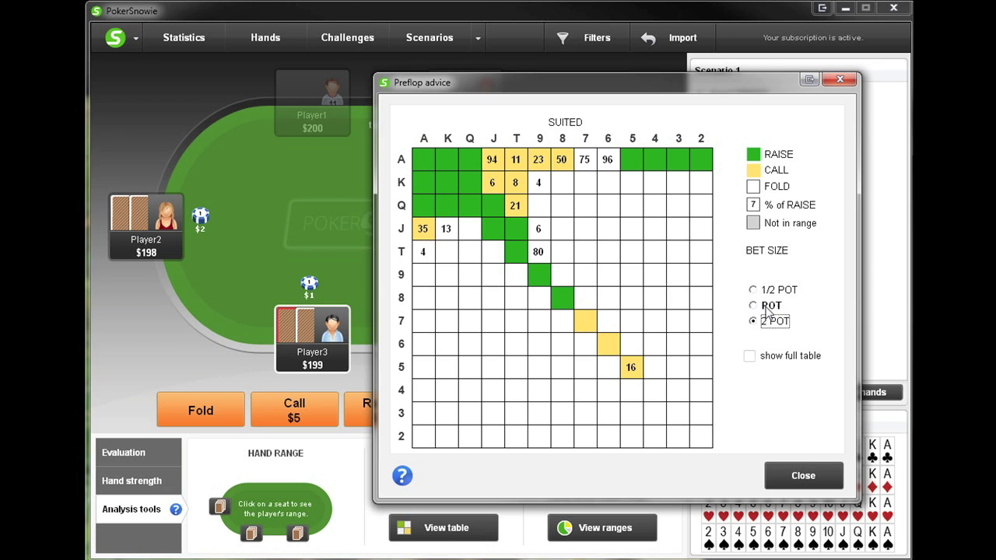
click(769, 306)
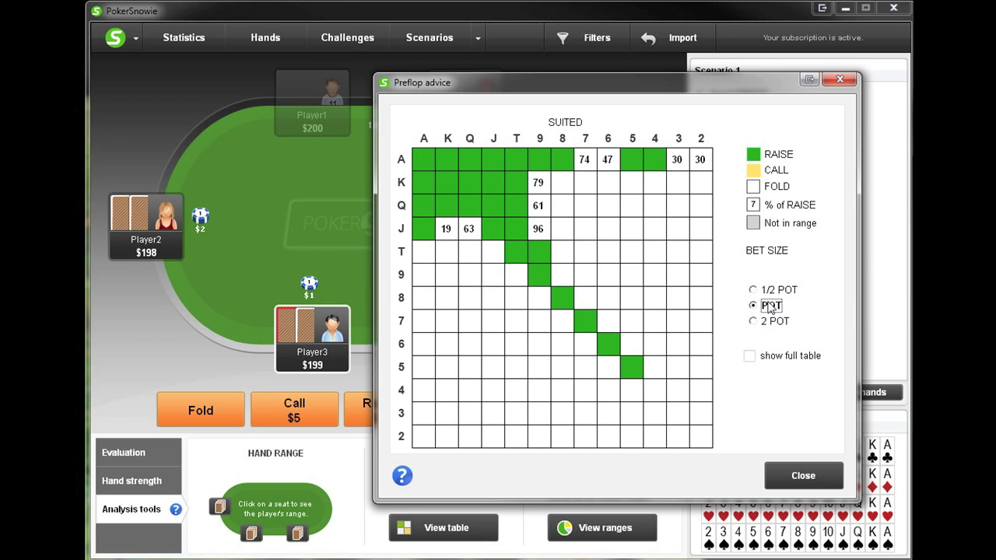
click(806, 473)
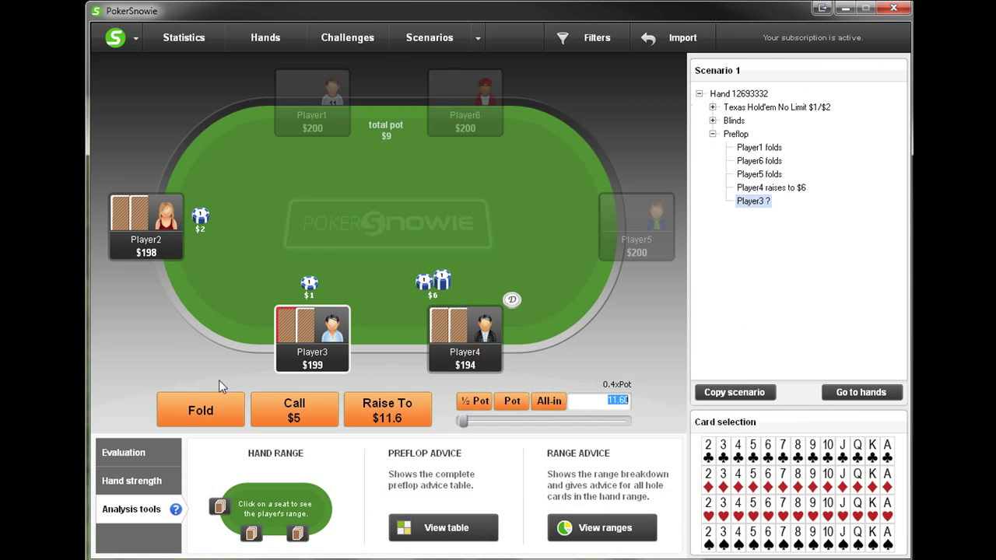
- Fold Player3, then view and dismiss Player2's preflop advice table against the $6 raise
click(179, 424)
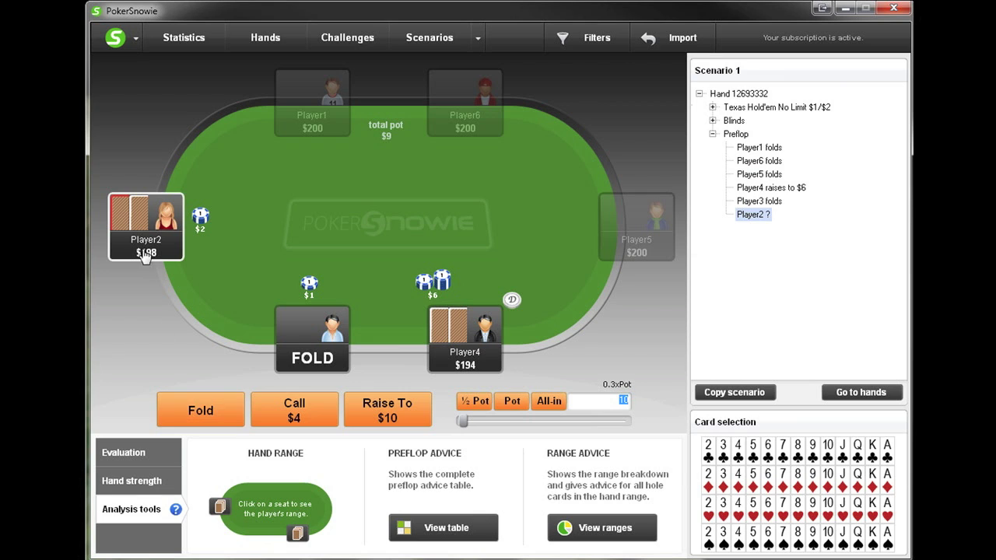
click(456, 536)
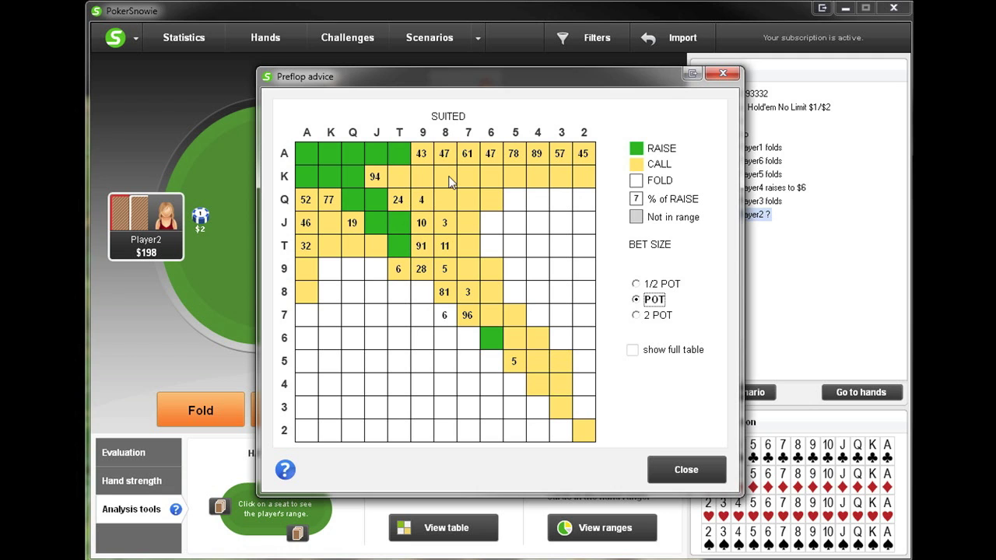
click(684, 488)
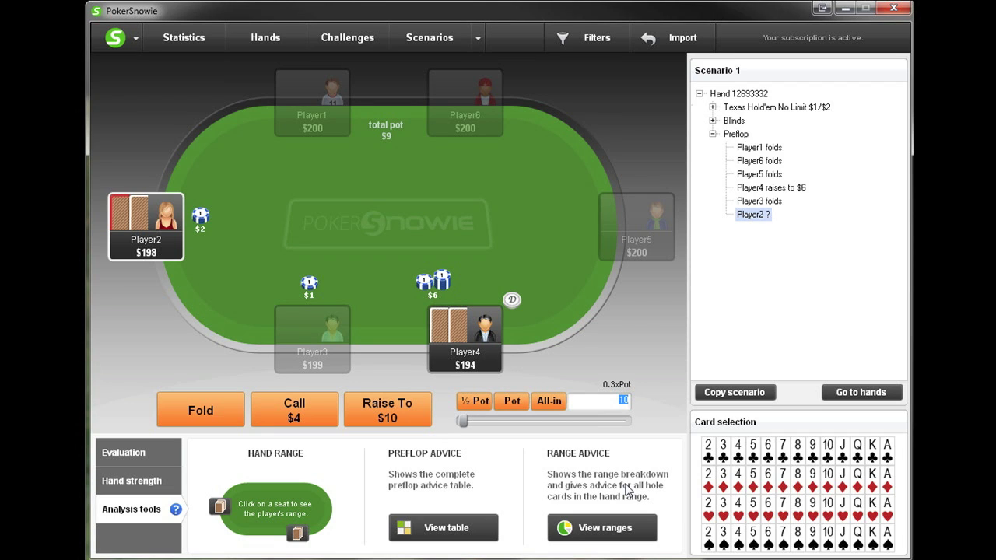
- Show Player2's range advice (Fold 67.82%, Call 21.20%, Raise POT 10.98%) and reposition the window
click(615, 536)
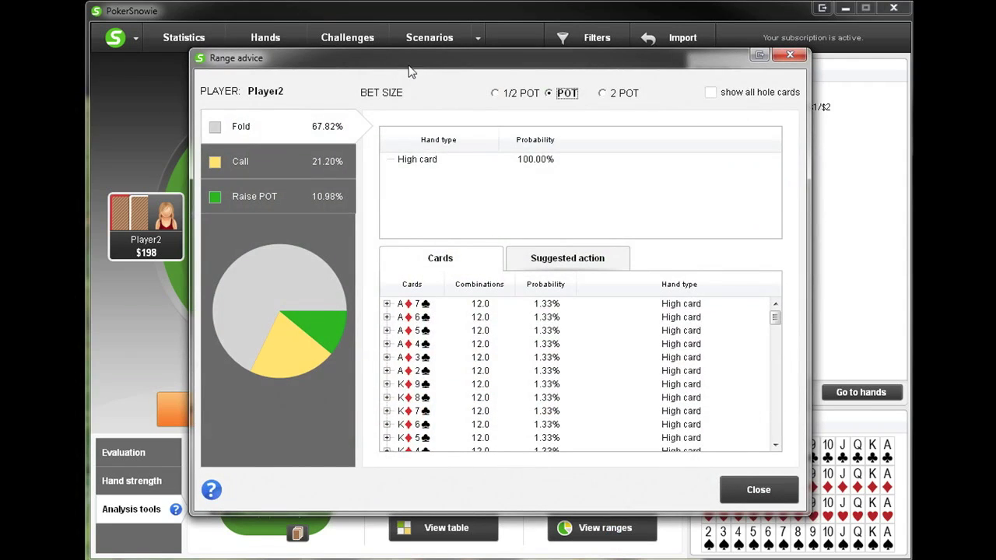
drag(403, 61, 464, 75)
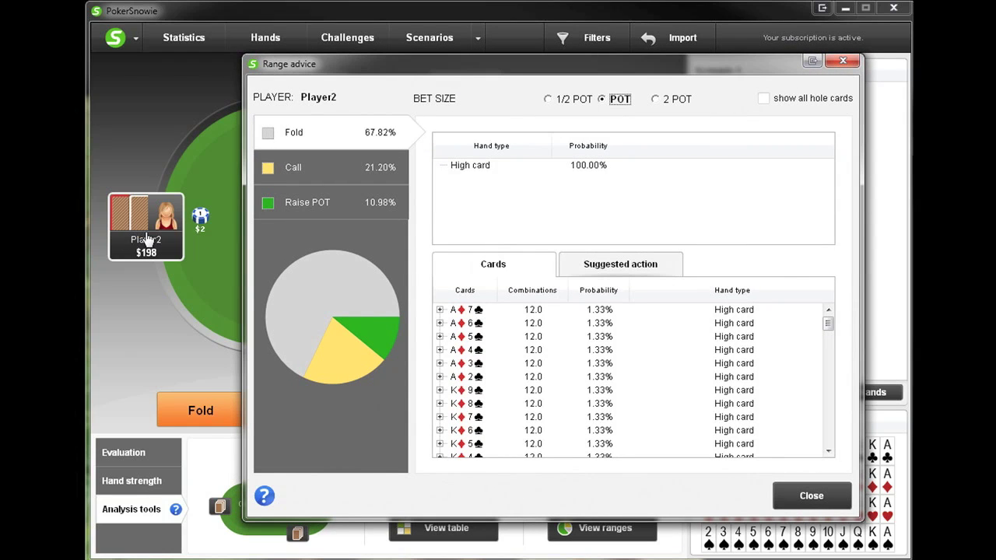
drag(448, 72, 424, 71)
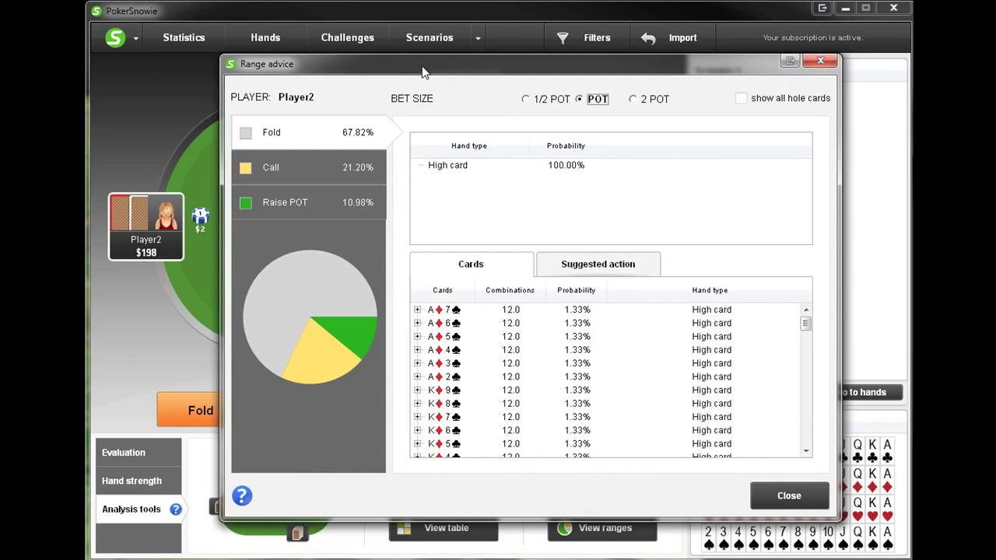
- List the Raise POT hands' suggested actions, sorted by highest Raise POT frequency
click(336, 212)
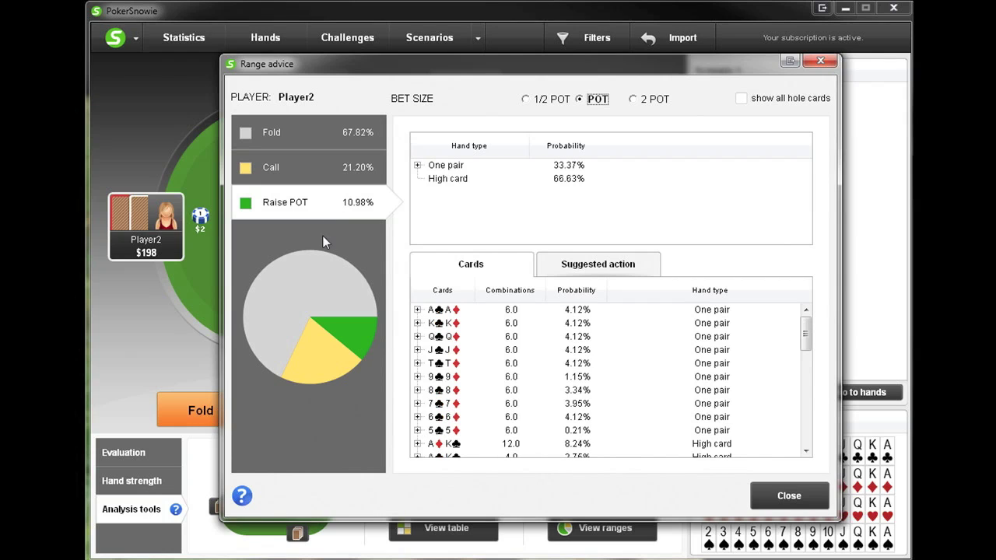
click(613, 269)
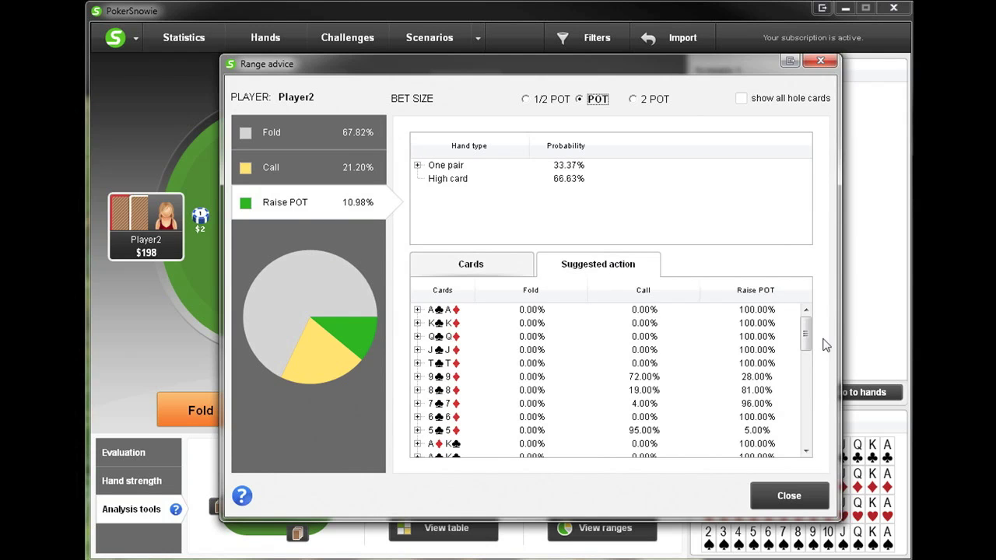
drag(806, 333, 798, 313)
click(766, 294)
click(779, 288)
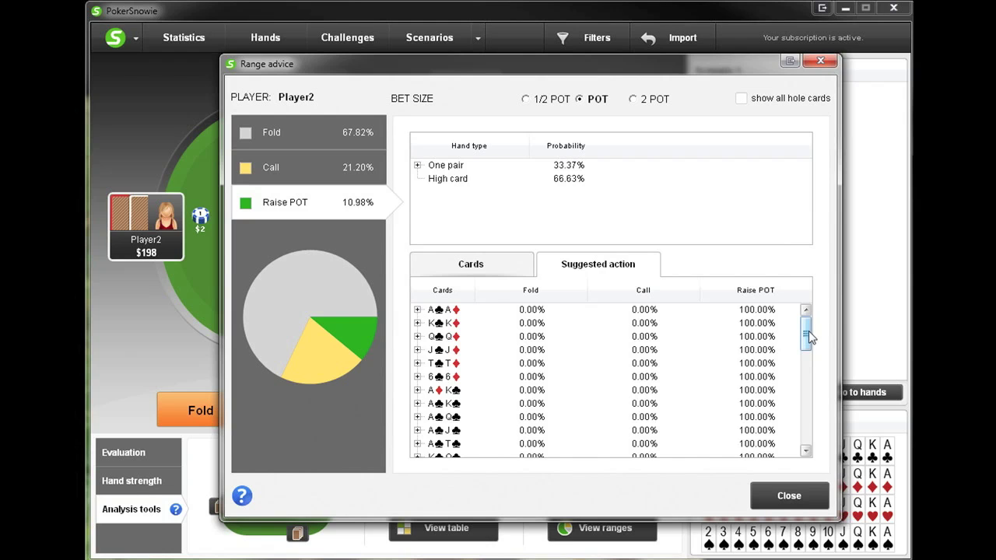
drag(808, 330, 811, 377)
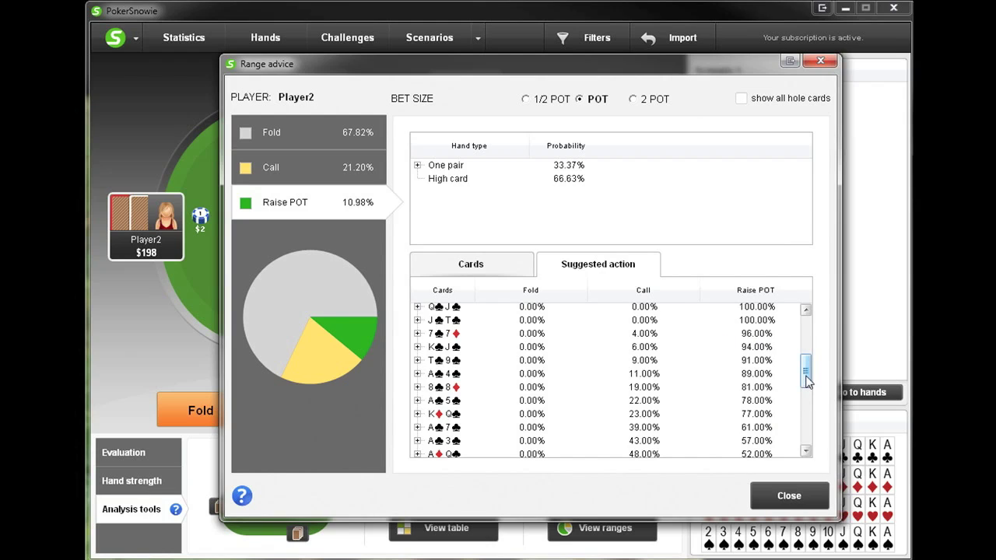
drag(805, 385, 806, 328)
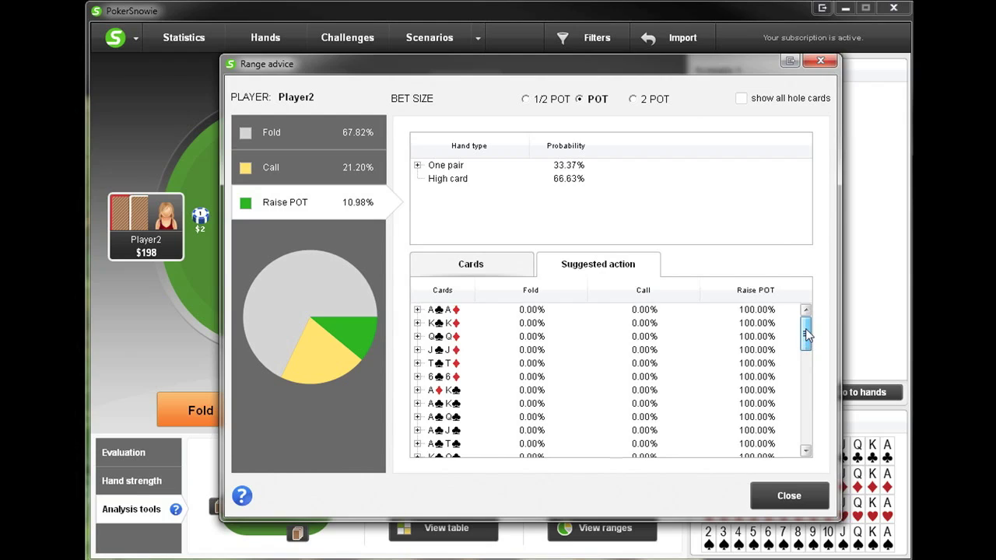
- Compare the 1/2 POT, 2 POT and POT raise advice, then close the range advice
click(537, 104)
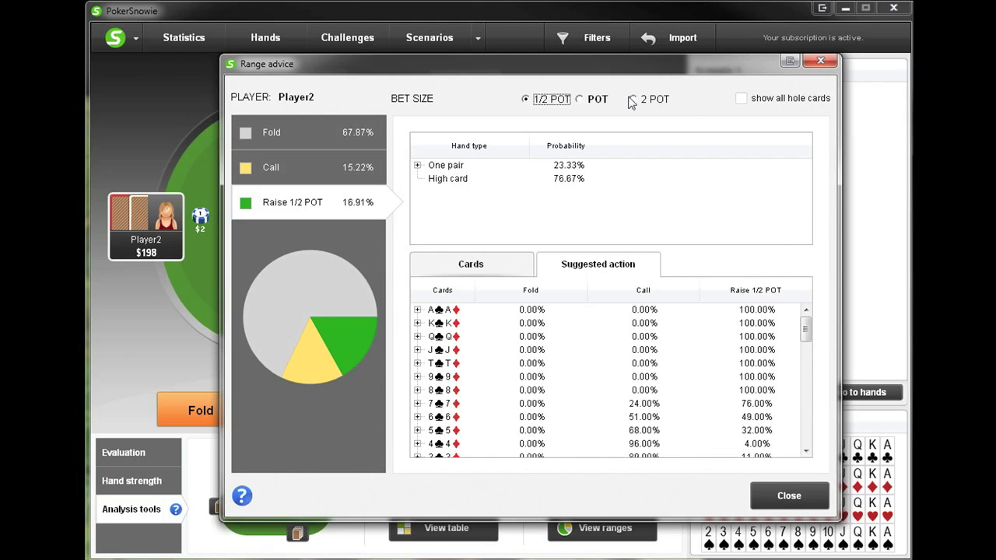
click(652, 101)
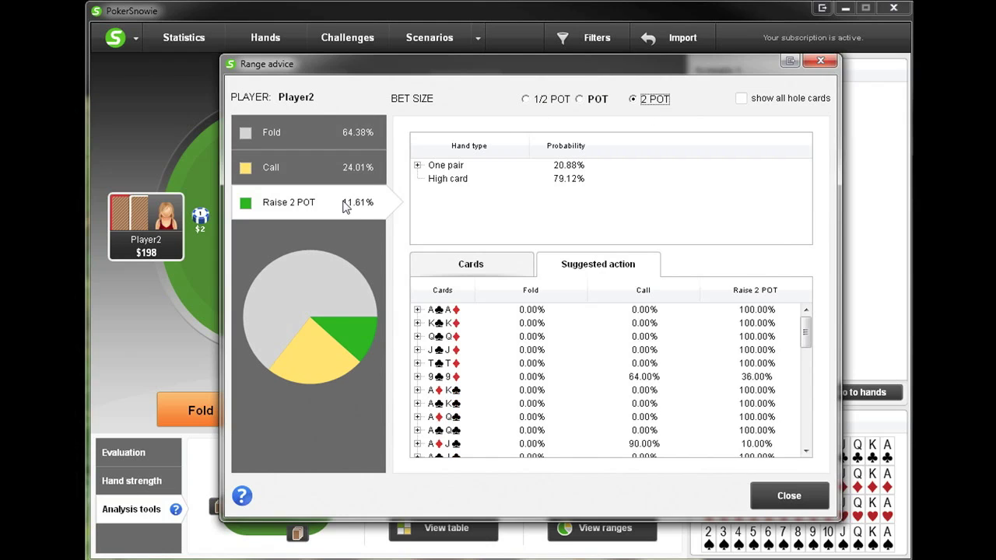
click(597, 100)
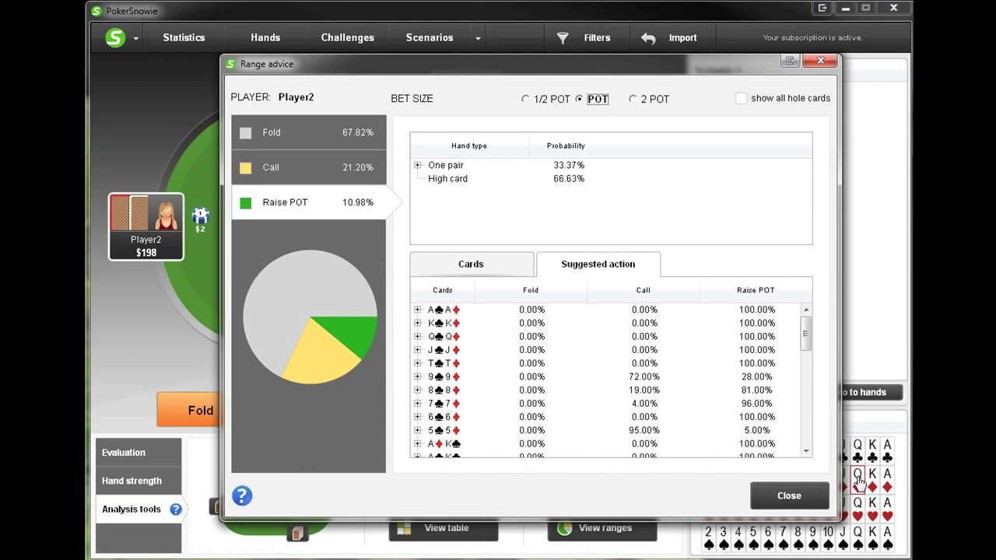
click(817, 498)
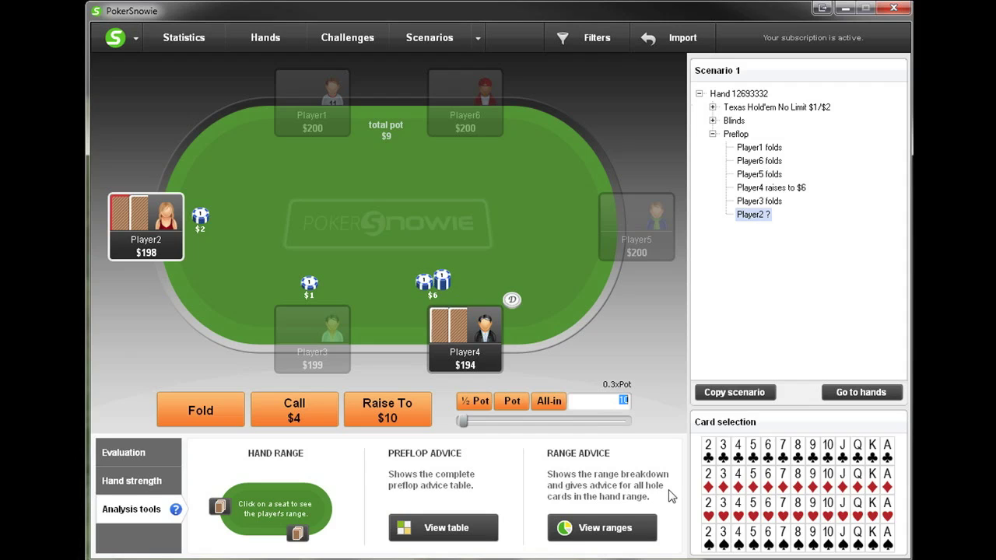
- Call $4 with Player2, then deal the flop 8♣, 5♦, Q♦ into the $13 pot
click(317, 416)
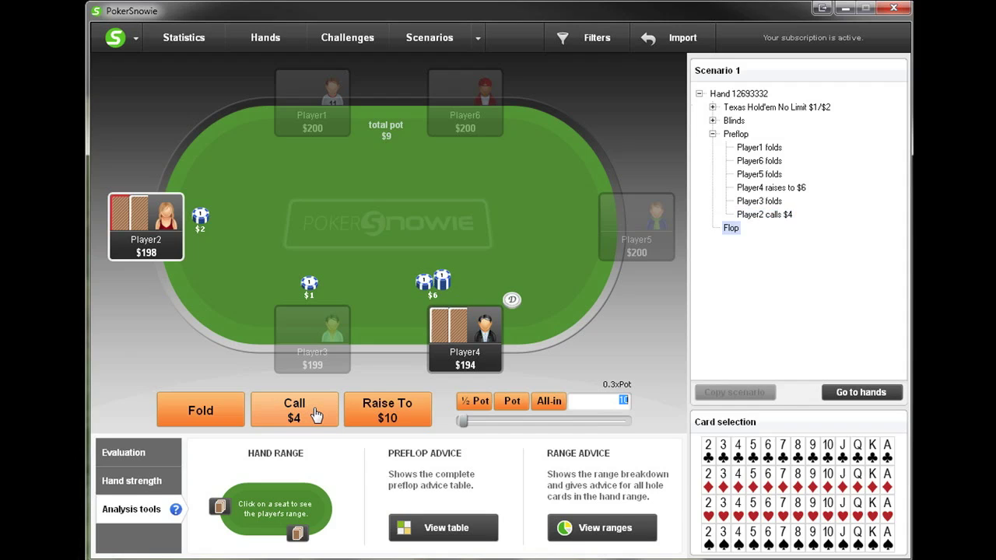
click(309, 226)
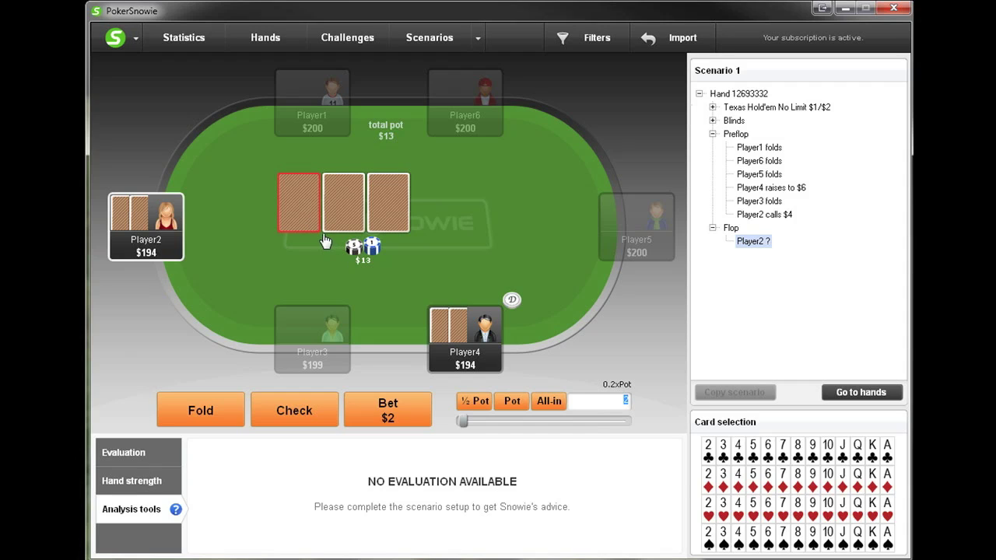
click(797, 455)
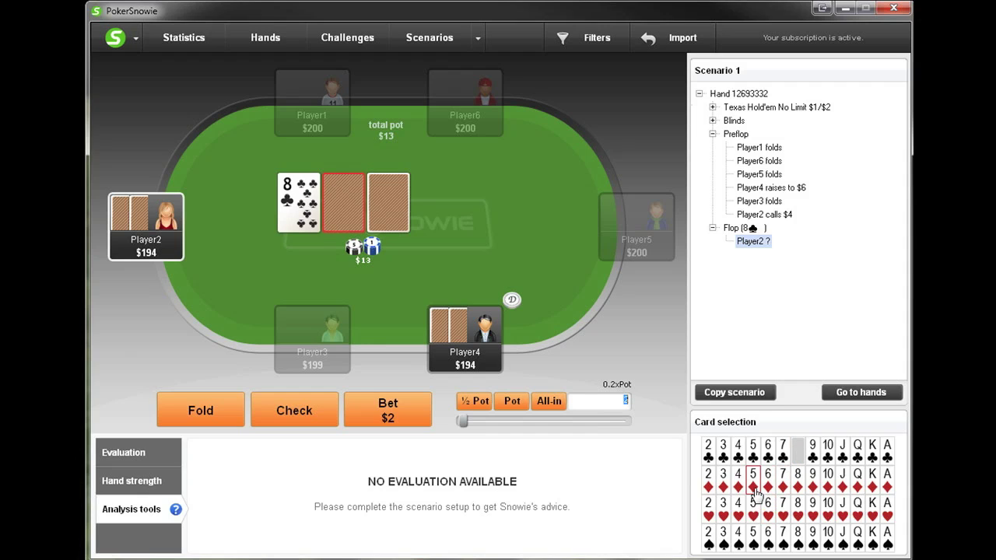
click(754, 486)
click(857, 487)
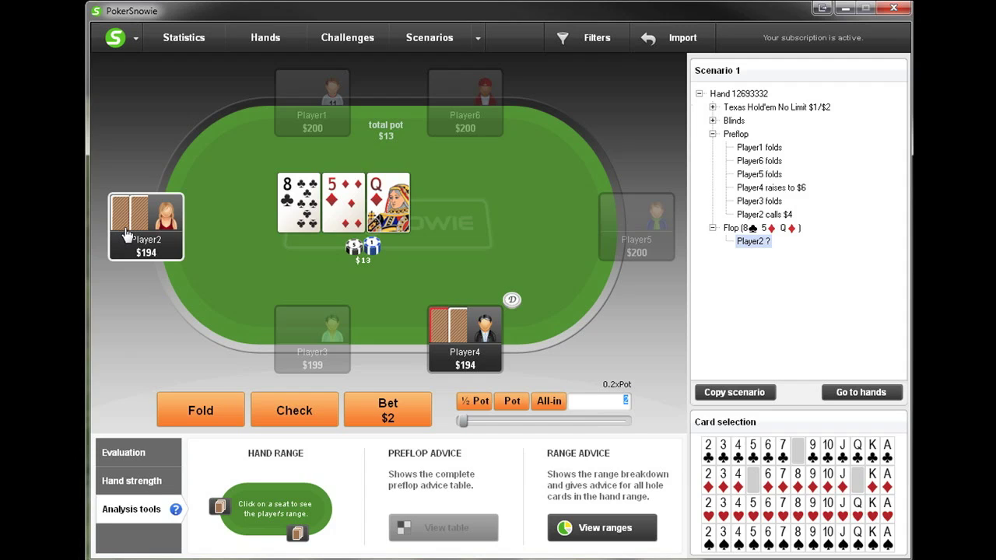
click(221, 510)
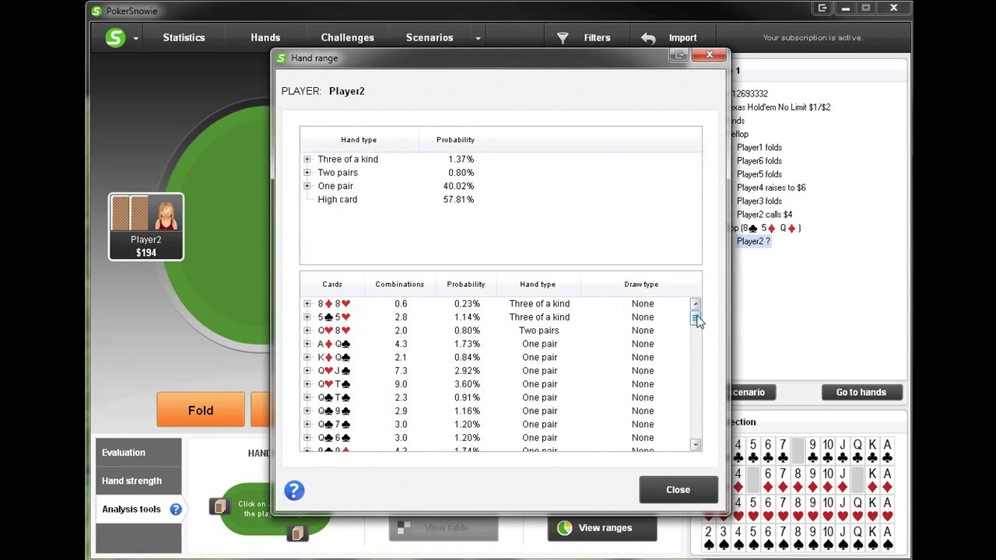
drag(696, 320, 697, 430)
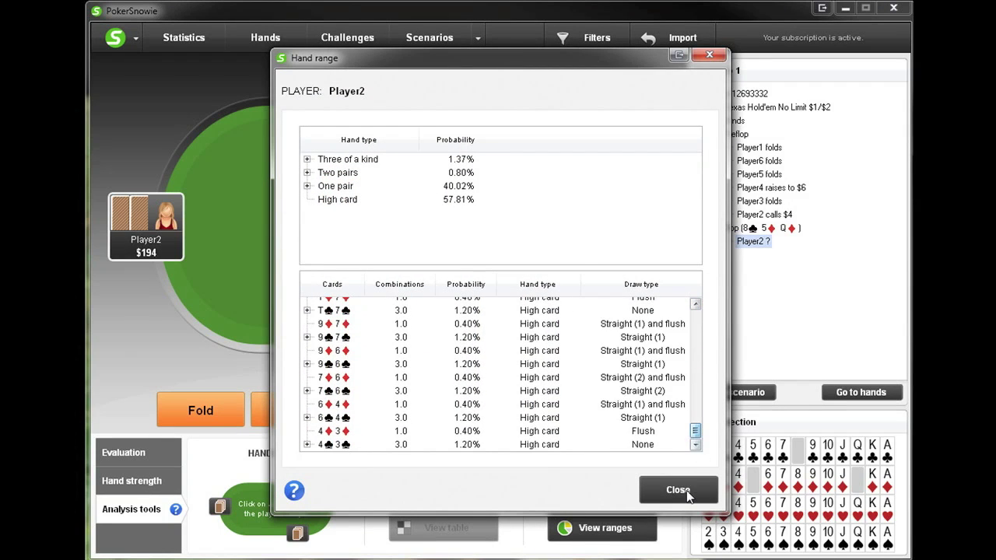
click(686, 492)
click(590, 531)
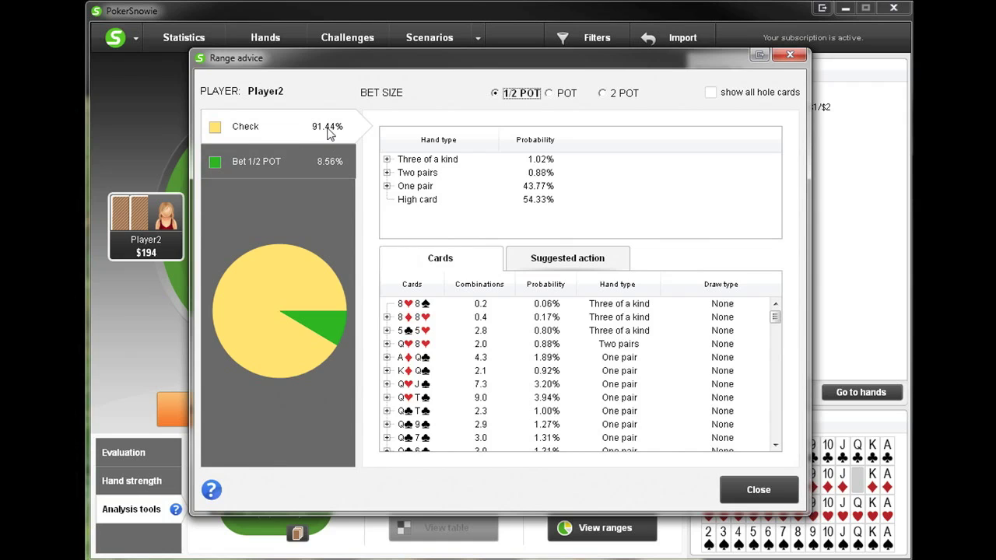
click(328, 160)
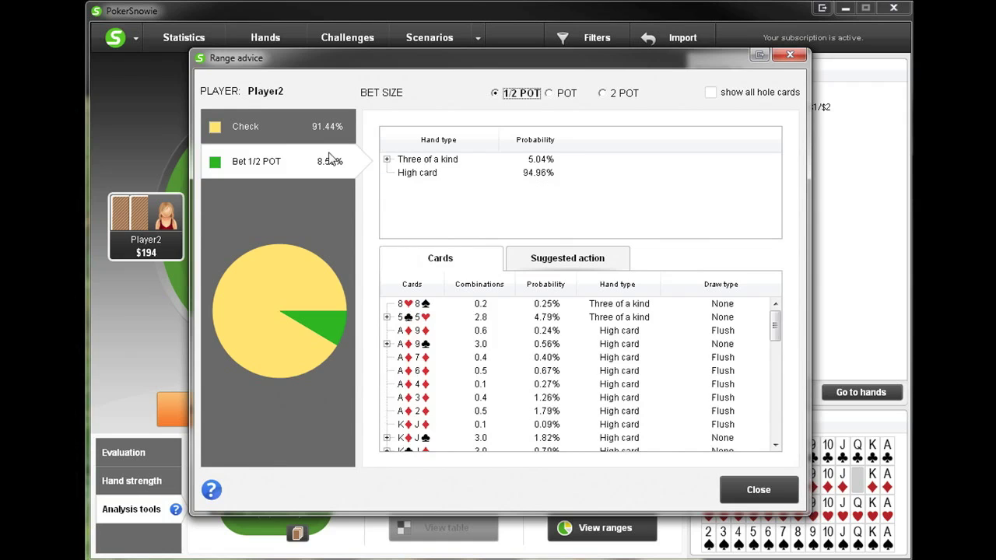
click(598, 261)
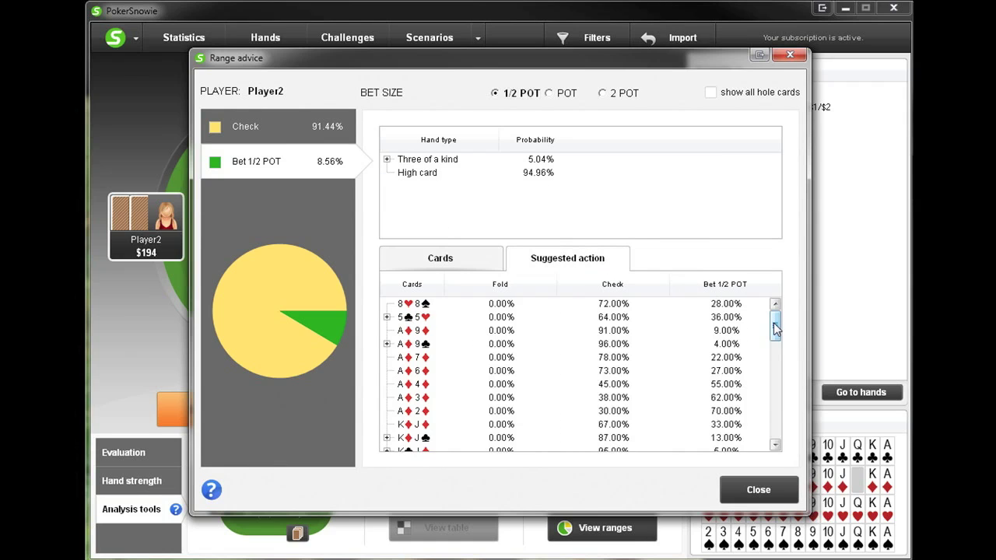
drag(776, 325, 776, 362)
scroll(775, 420, down, 2)
scroll(776, 420, up, 5)
click(755, 491)
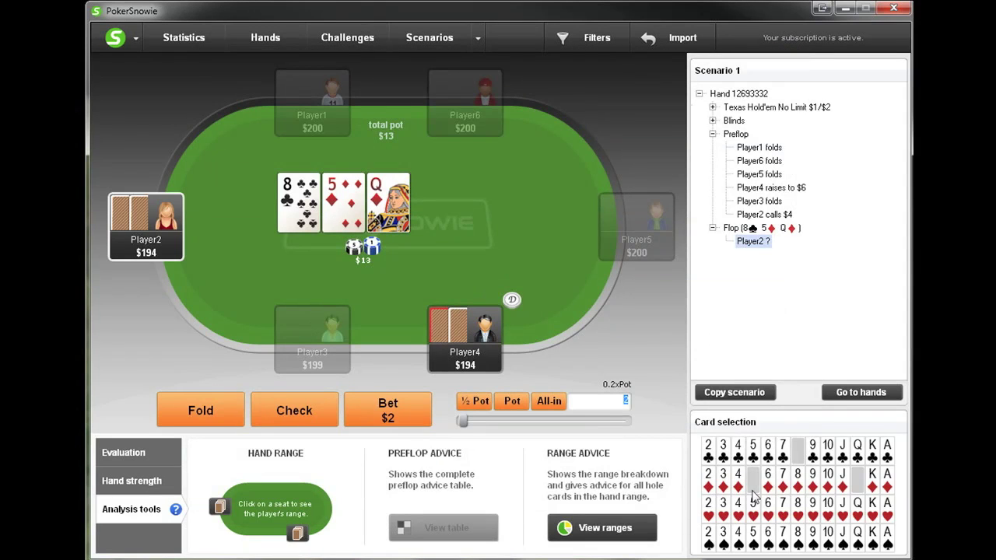